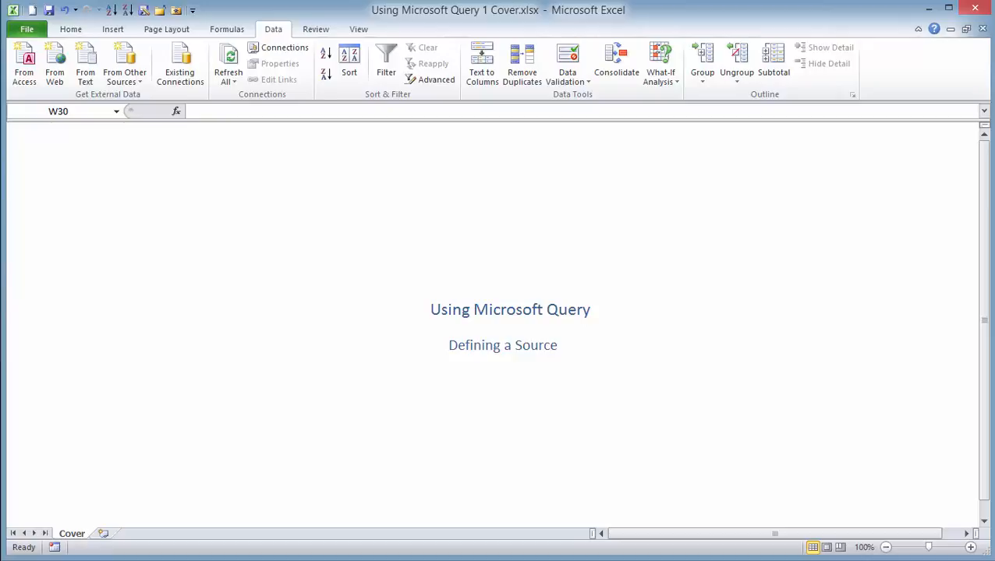
# Step: Start a new Microsoft Query data source named Northwind Access with the Microsoft Access Driver (*.mdb, *.accdb)
pyautogui.click(125, 76)
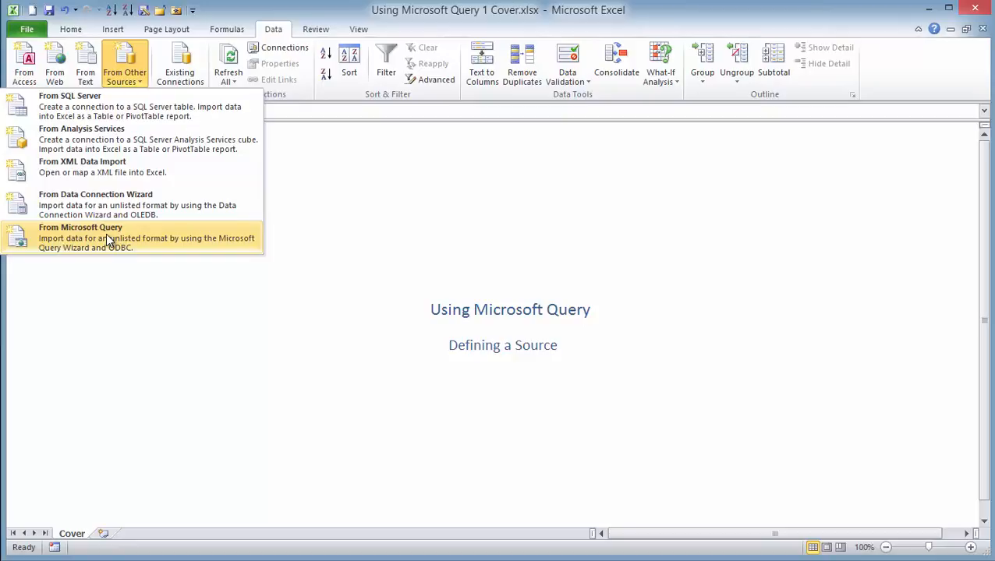
pyautogui.click(106, 233)
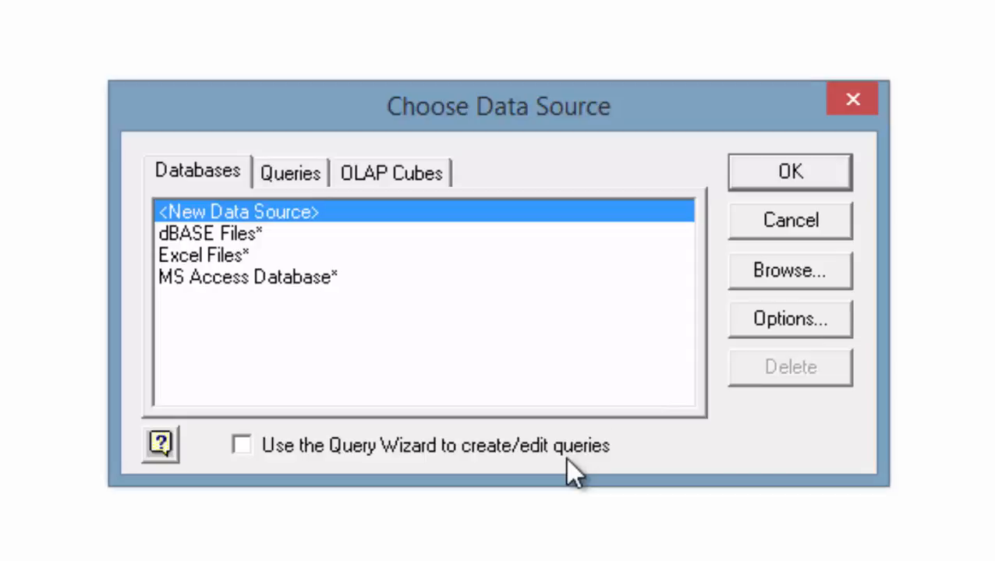
pyautogui.click(791, 173)
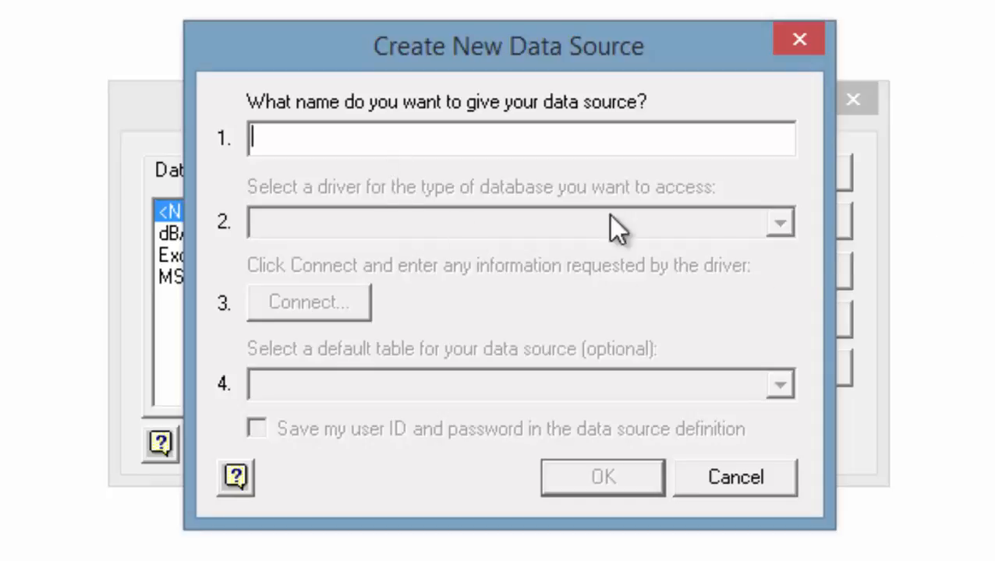
pyautogui.write('Northwind Access')
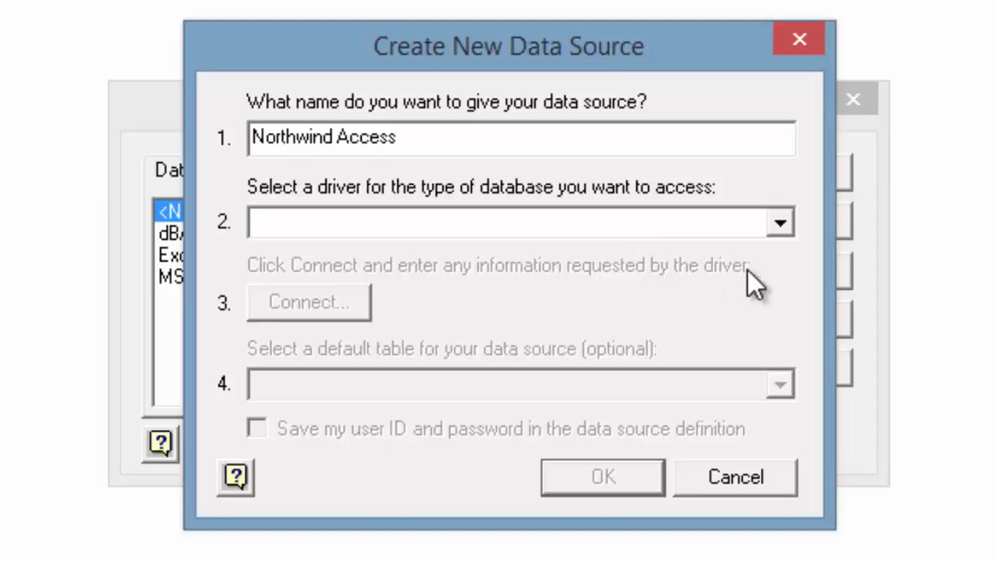
pyautogui.click(780, 221)
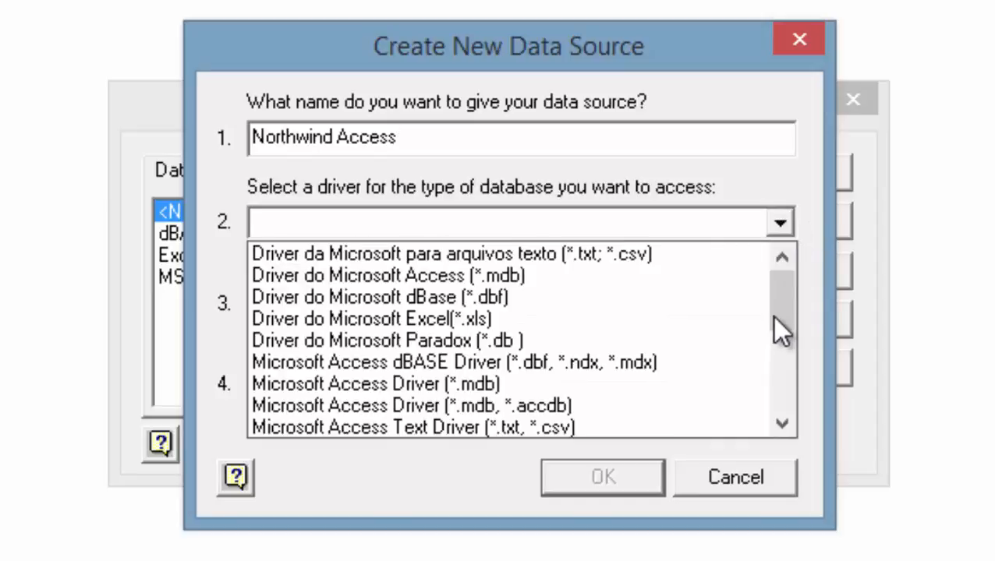
pyautogui.moveTo(773, 303); pyautogui.dragTo(825, 254)
pyautogui.click(520, 405)
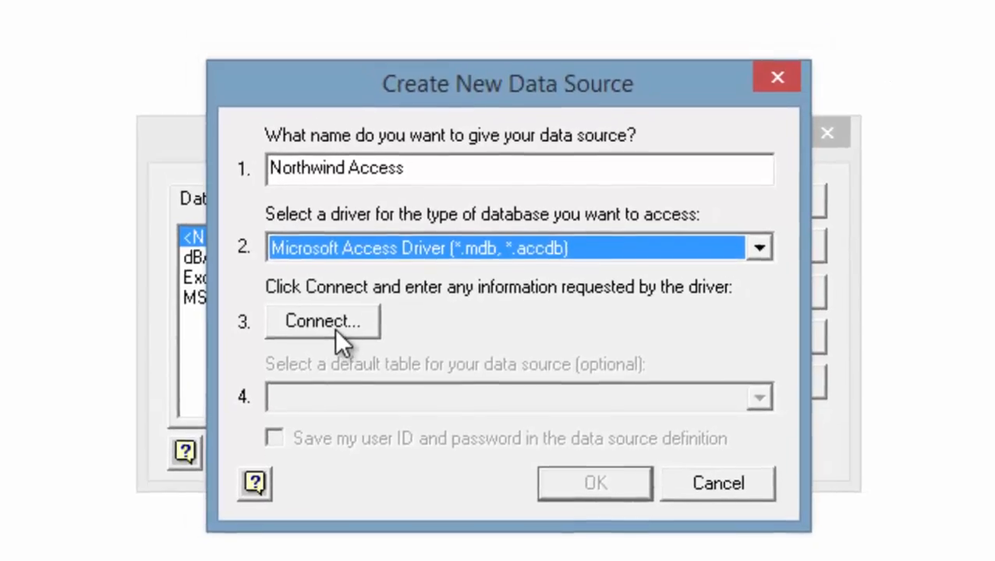
# Step: Connect the data source to Northwind.mdb in the user's Desktop folder and save it without a default table
pyautogui.click(316, 310)
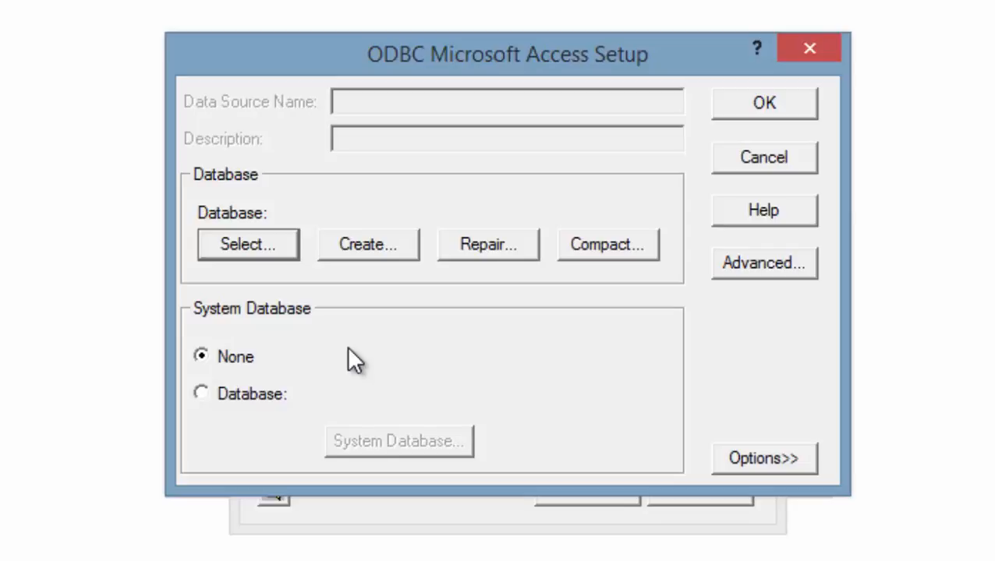
pyautogui.click(256, 253)
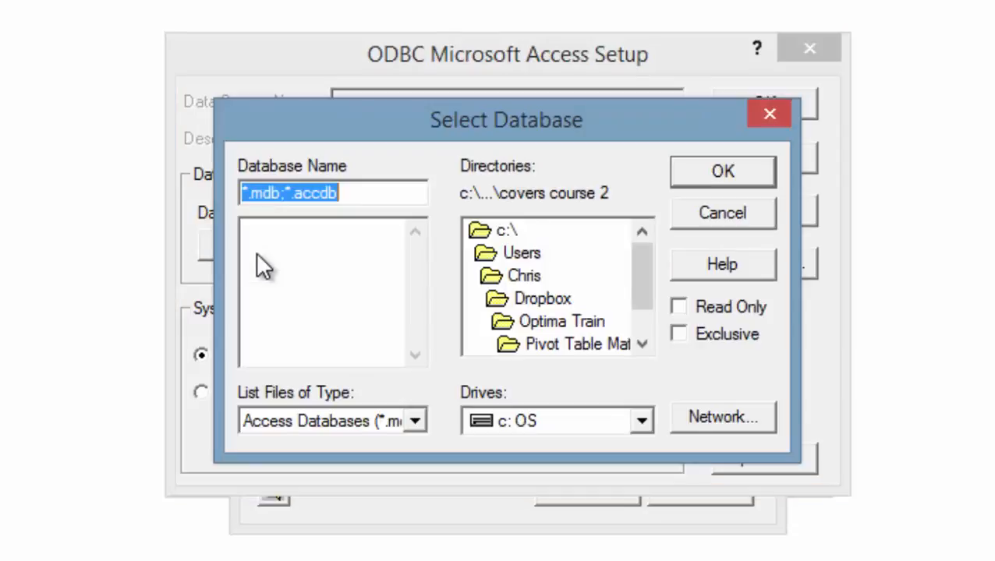
pyautogui.click(529, 278)
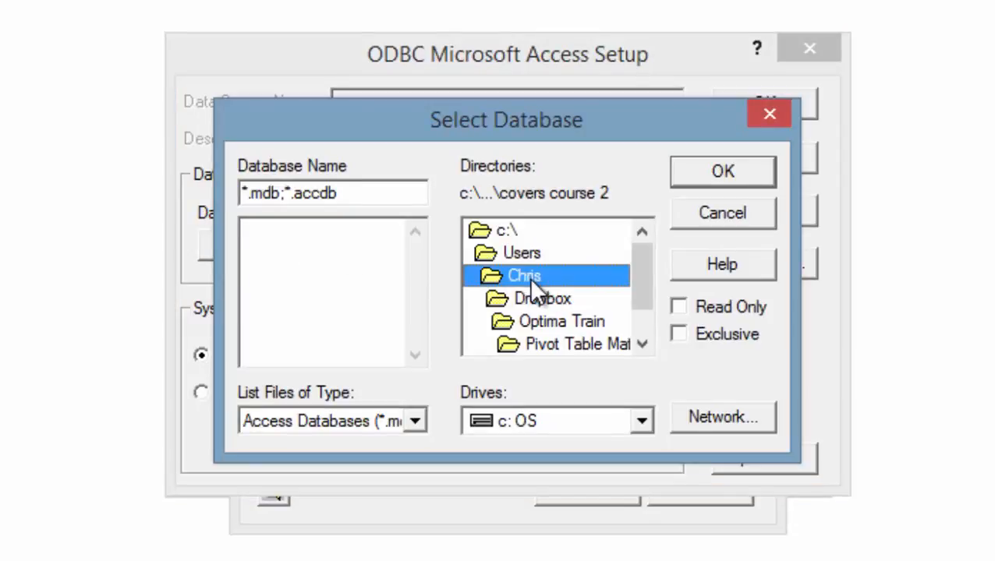
pyautogui.doubleClick(529, 278)
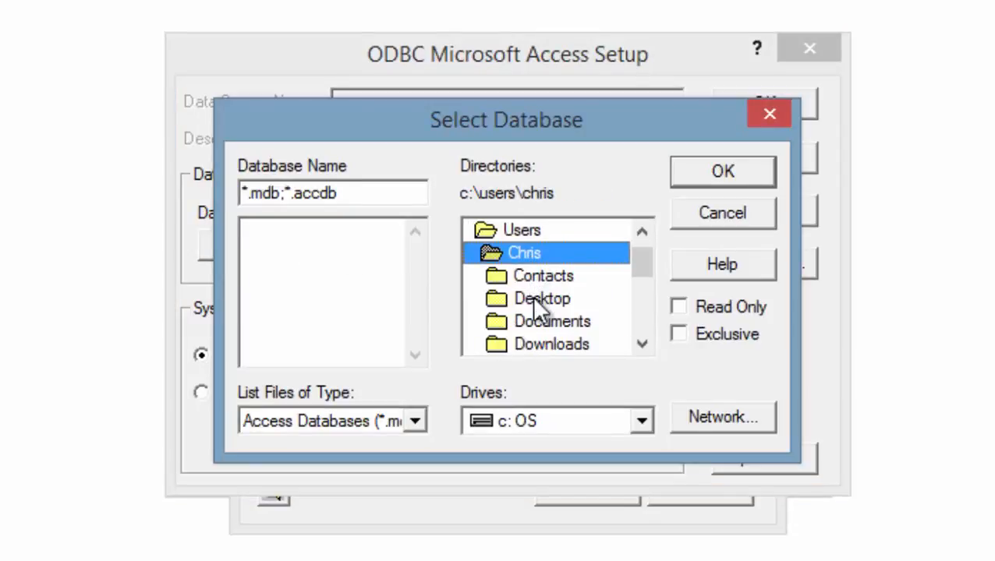
pyautogui.click(534, 303)
pyautogui.doubleClick(535, 304)
pyautogui.click(310, 247)
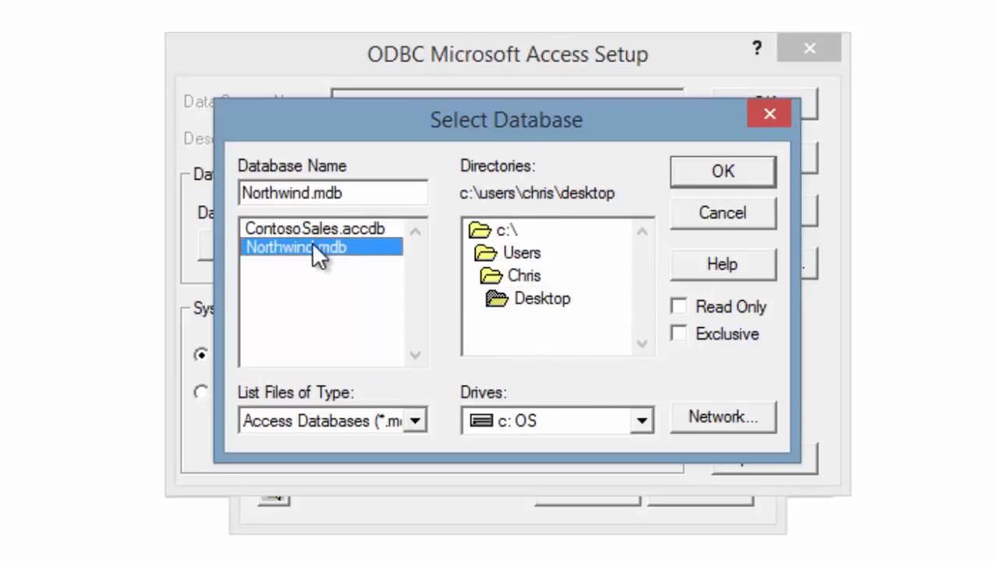
pyautogui.click(721, 167)
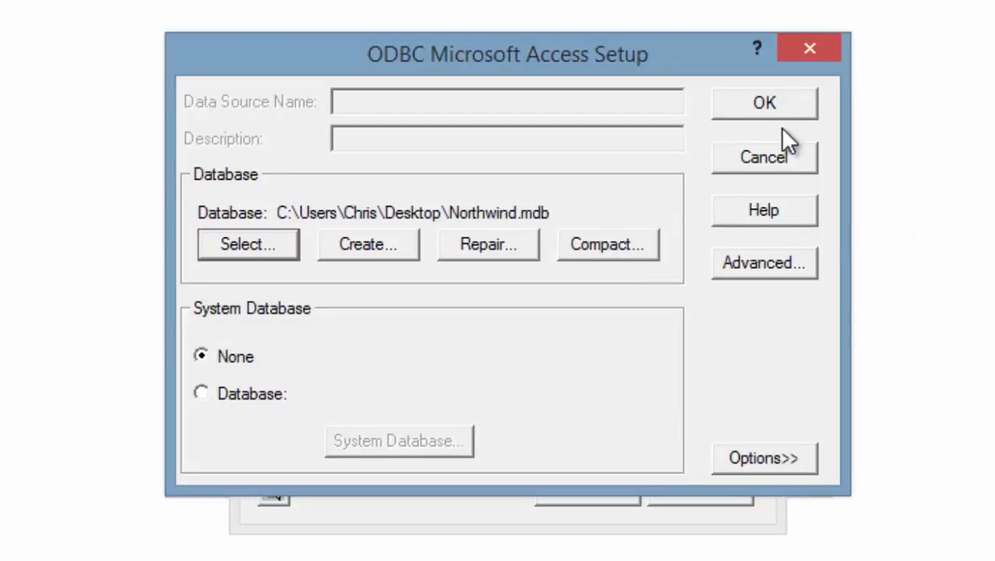
pyautogui.click(775, 102)
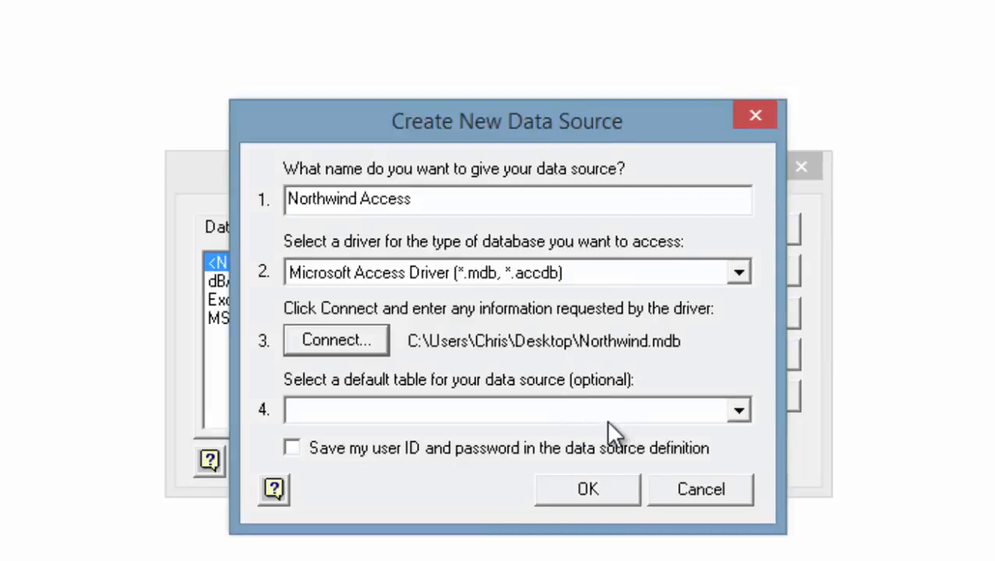
pyautogui.click(589, 484)
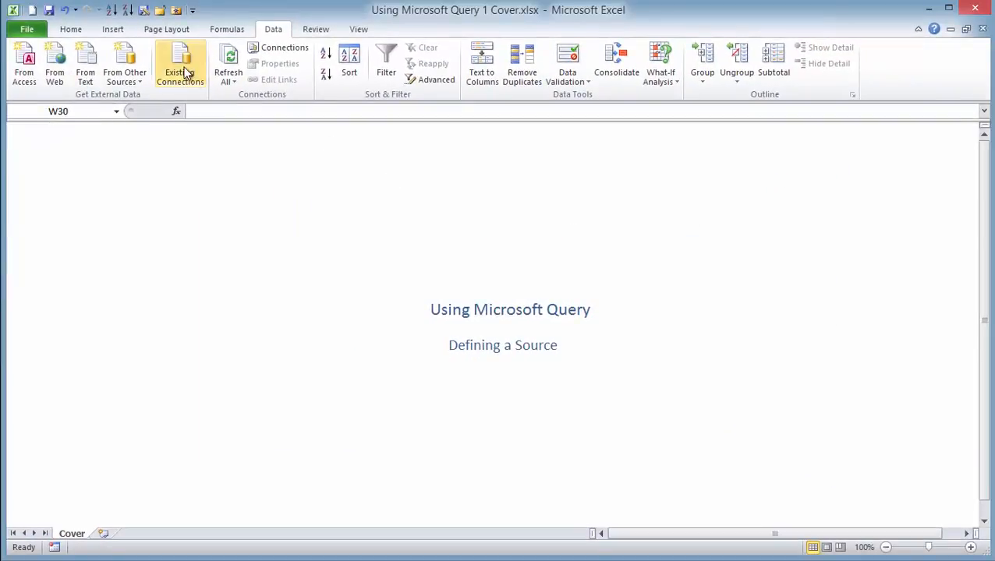
# Step: Reopen the Microsoft Query list of database sources and select Northwind Access
pyautogui.click(141, 64)
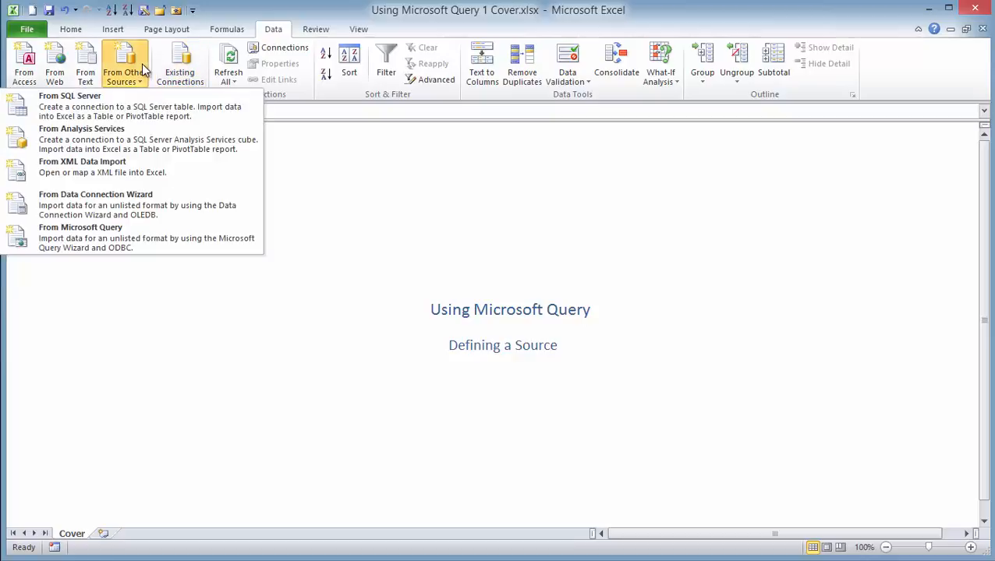
pyautogui.click(128, 229)
pyautogui.click(431, 299)
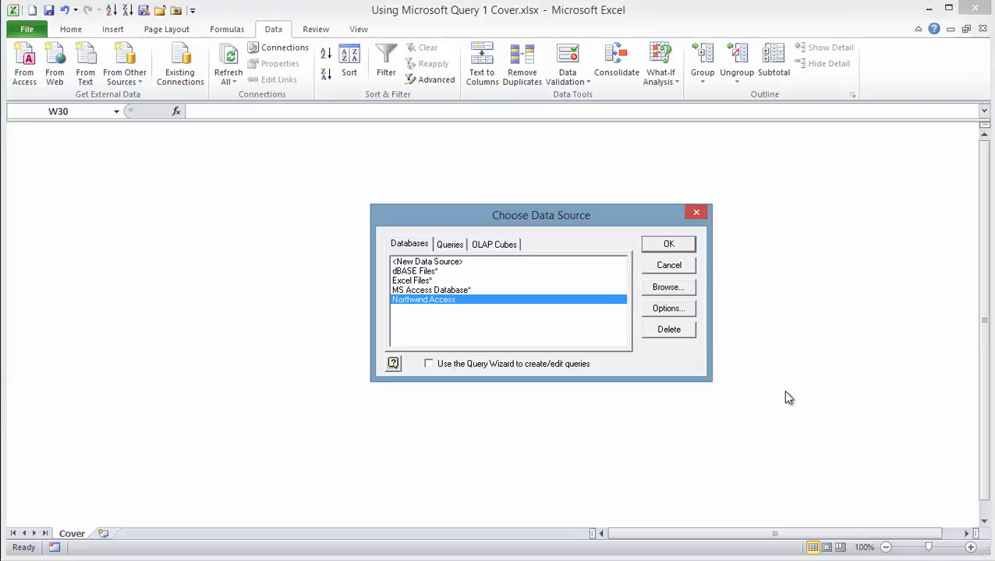
# Step: Check the Northwind Access source file's location through its deletion prompt, decline the deletion, and close the Northwind Access.dsn text file
pyautogui.click(670, 329)
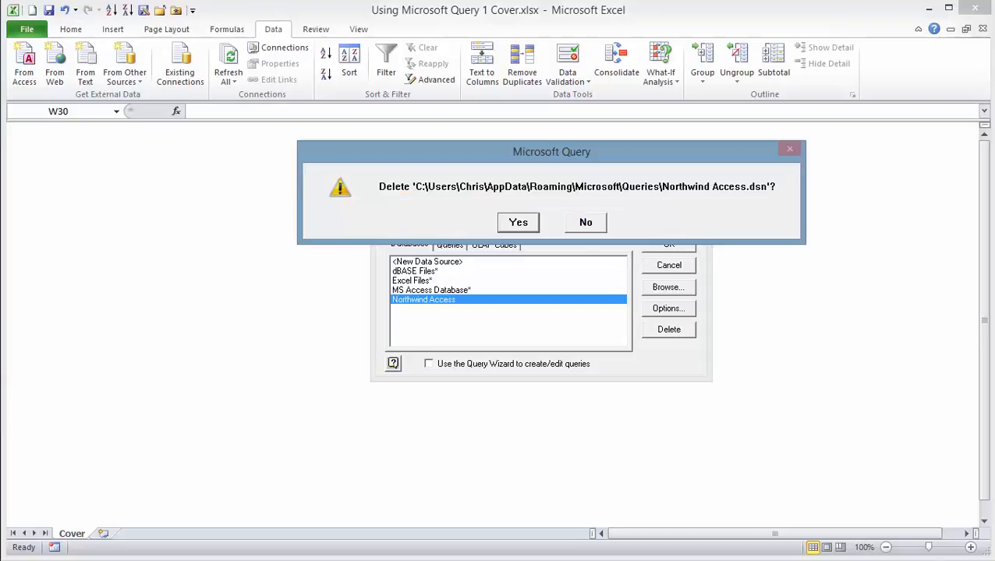
pyautogui.click(585, 222)
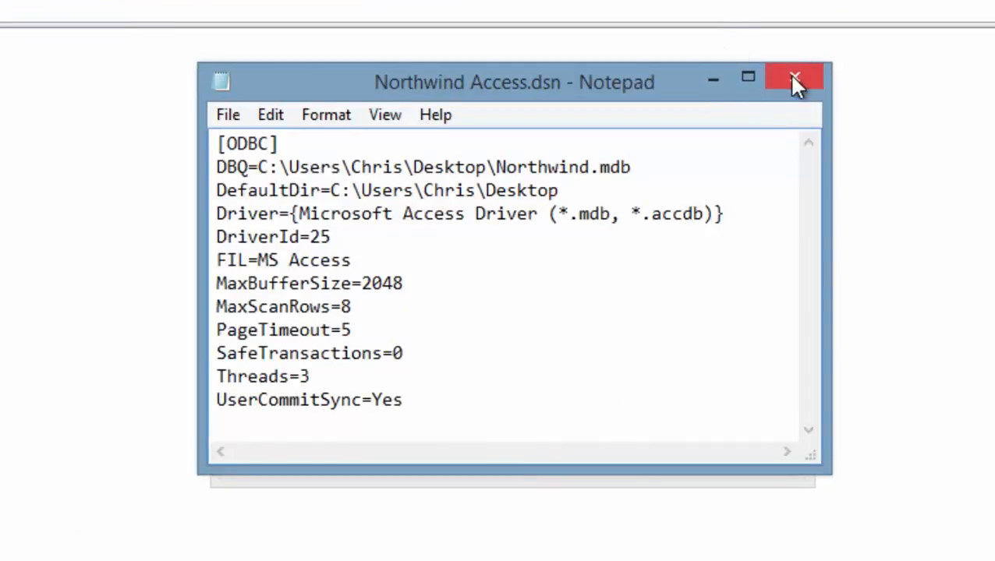
pyautogui.click(791, 77)
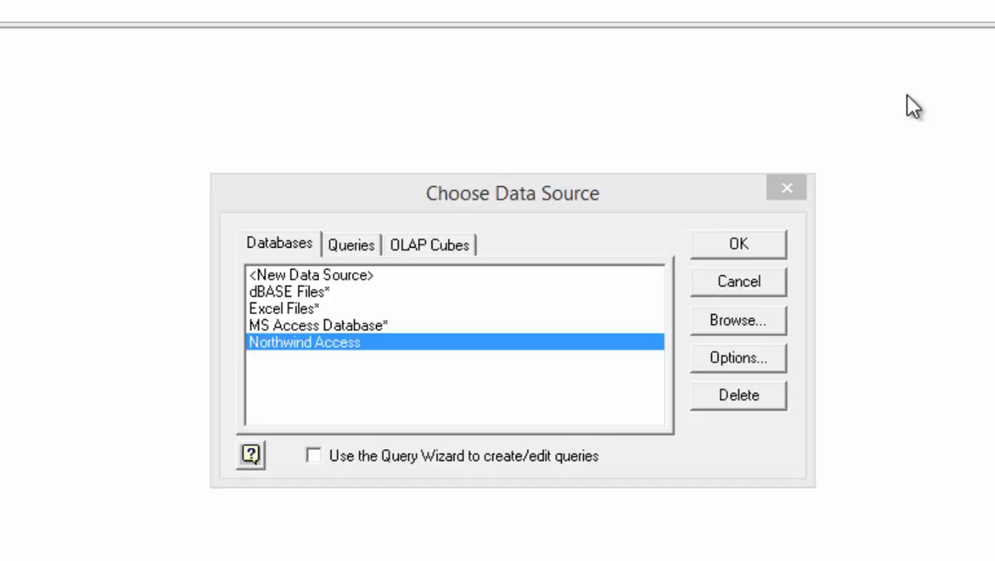
# Step: Start a data source named Northwind SQL Server with the SQL Server driver, open its login settings, and cancel it
pyautogui.click(321, 275)
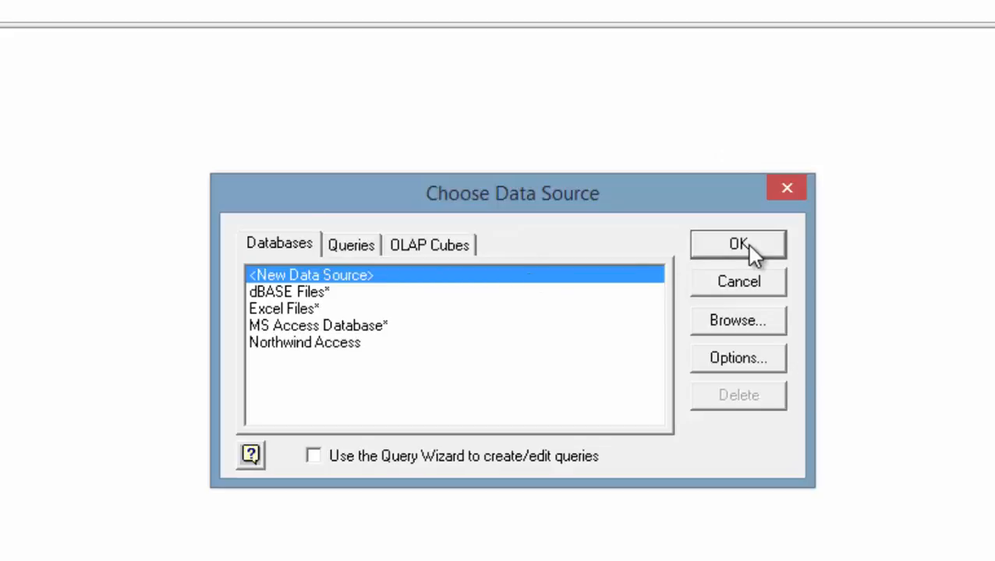
pyautogui.click(738, 244)
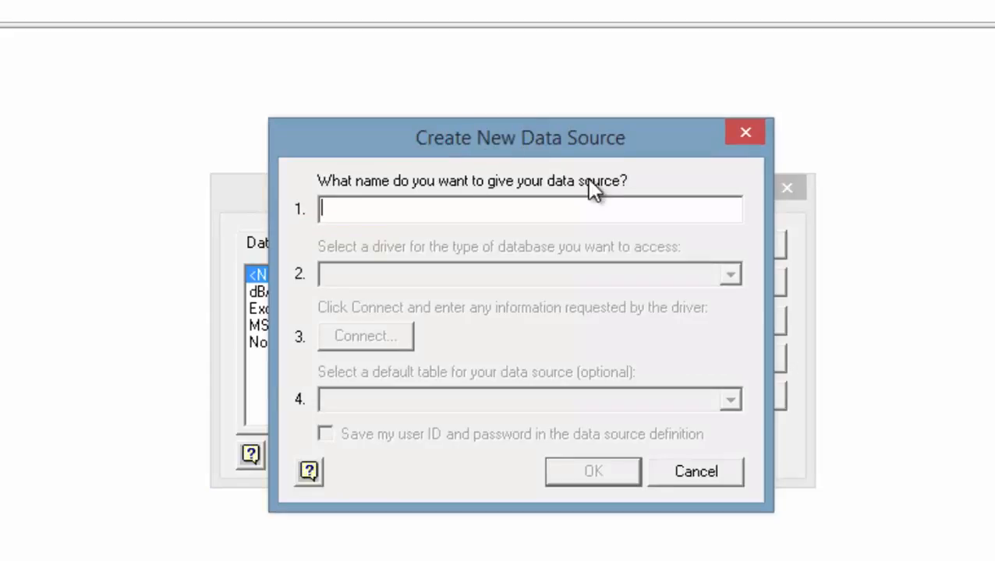
pyautogui.write('Northwind SQL Server')
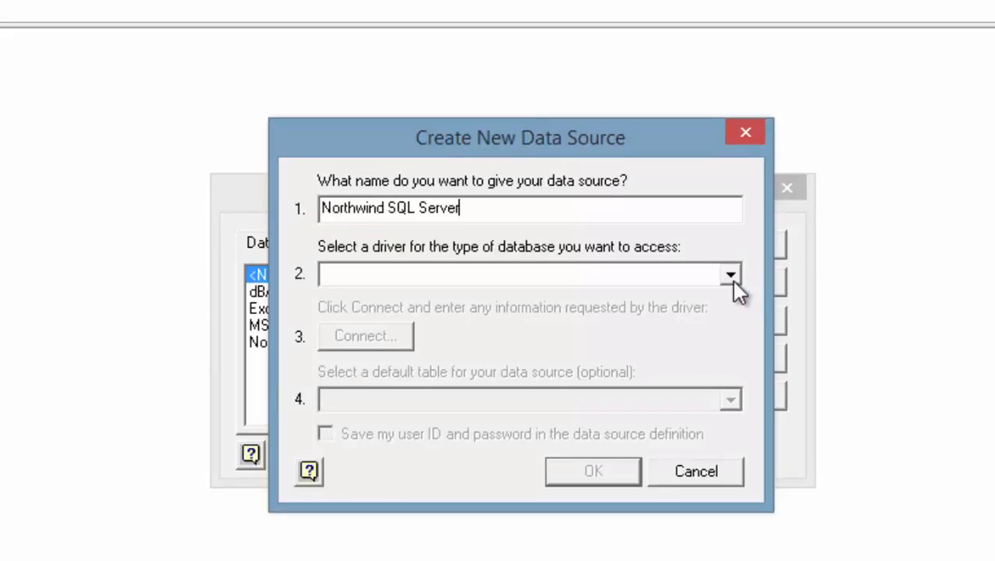
pyautogui.click(731, 276)
pyautogui.moveTo(739, 360); pyautogui.dragTo(745, 413)
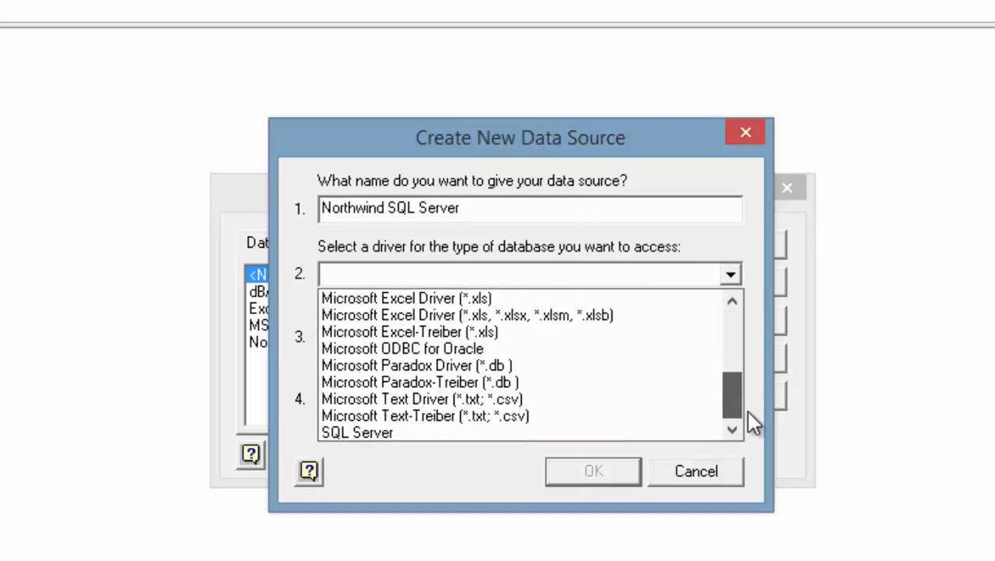
pyautogui.click(351, 433)
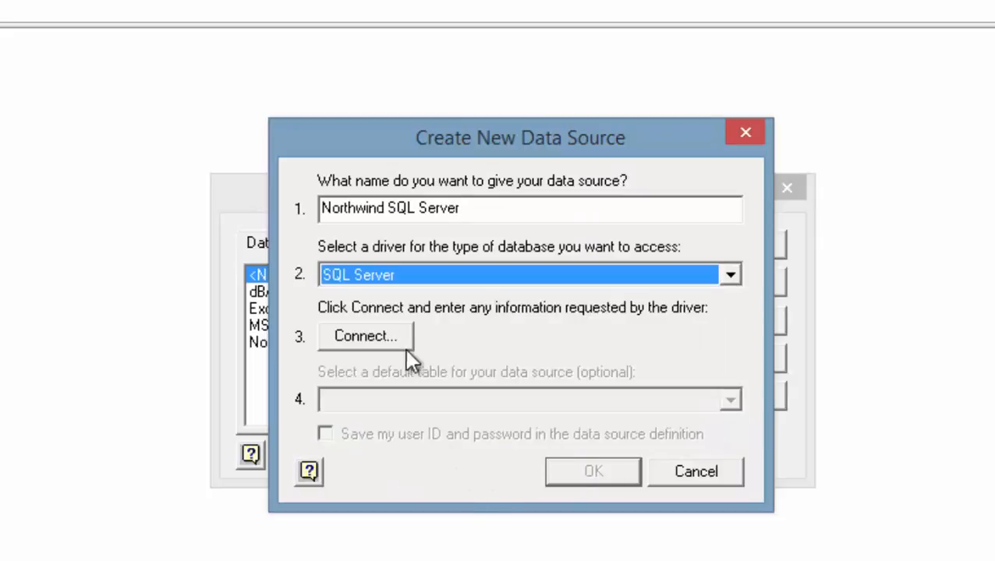
pyautogui.click(367, 333)
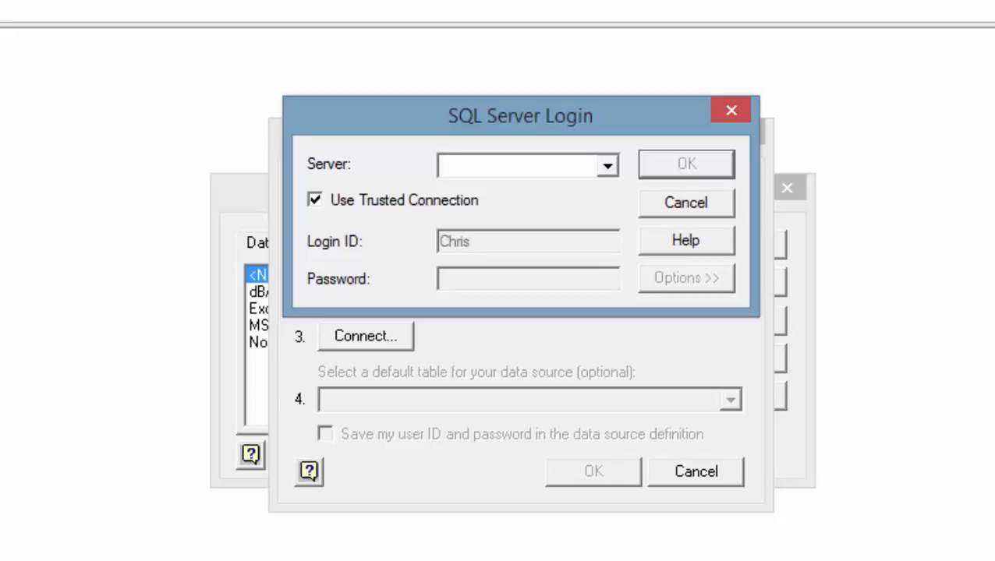
pyautogui.click(688, 204)
pyautogui.click(696, 474)
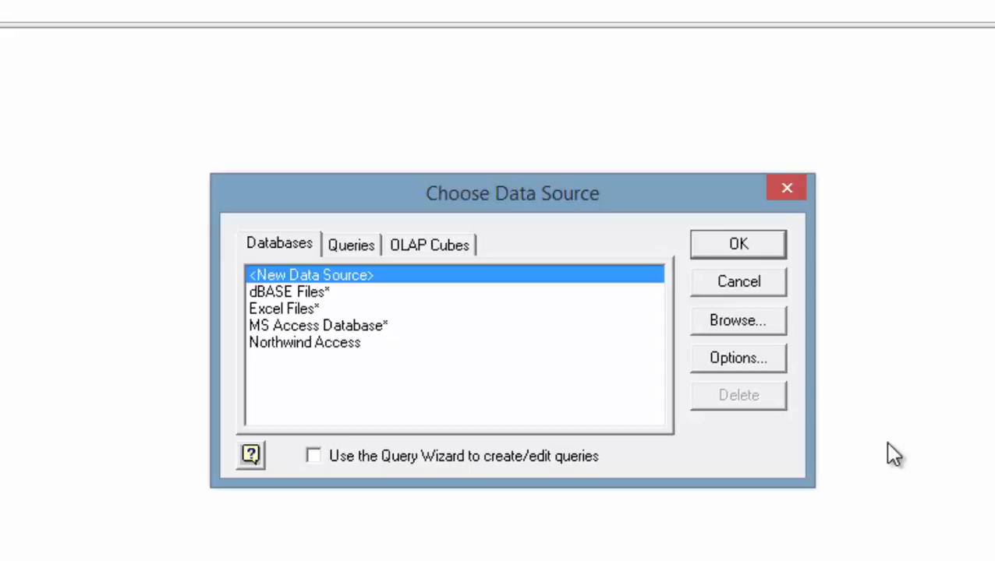
# Step: Start a new OLAP cube data source named Foodmart cube using the Microsoft OLE DB Provider for Analysis Services 11.0
pyautogui.click(346, 244)
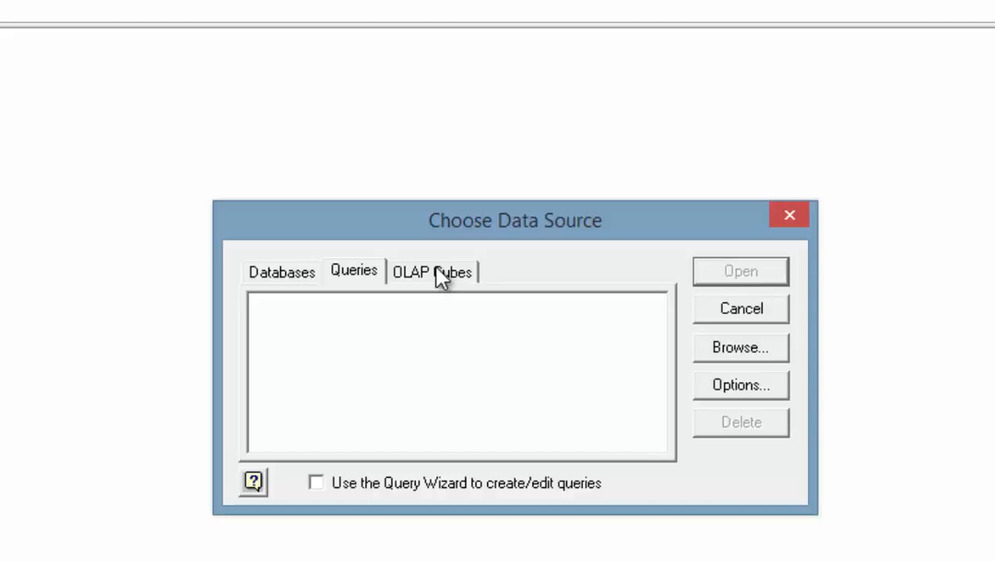
pyautogui.click(441, 275)
pyautogui.click(739, 277)
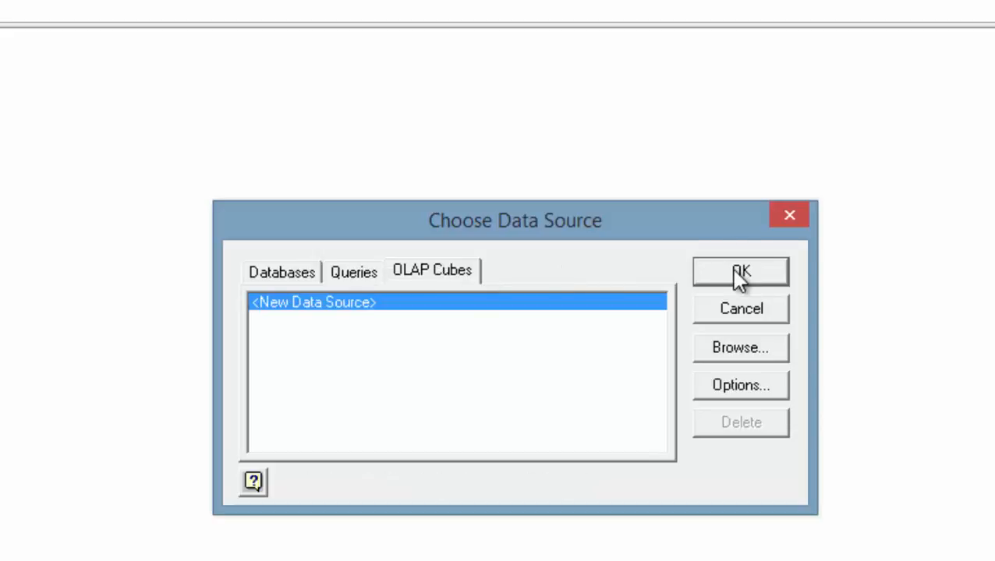
pyautogui.write('F')
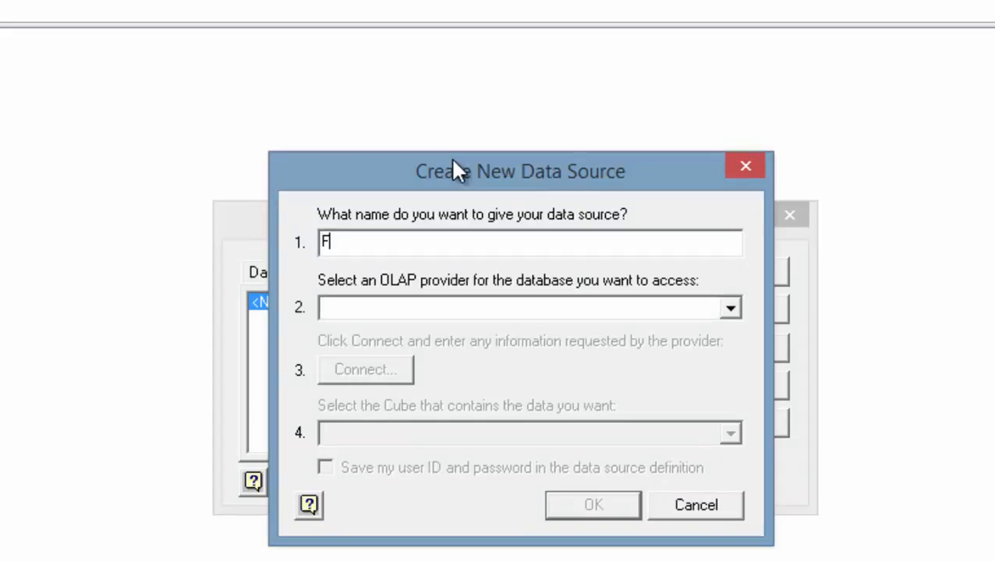
pyautogui.write('oodmart cube')
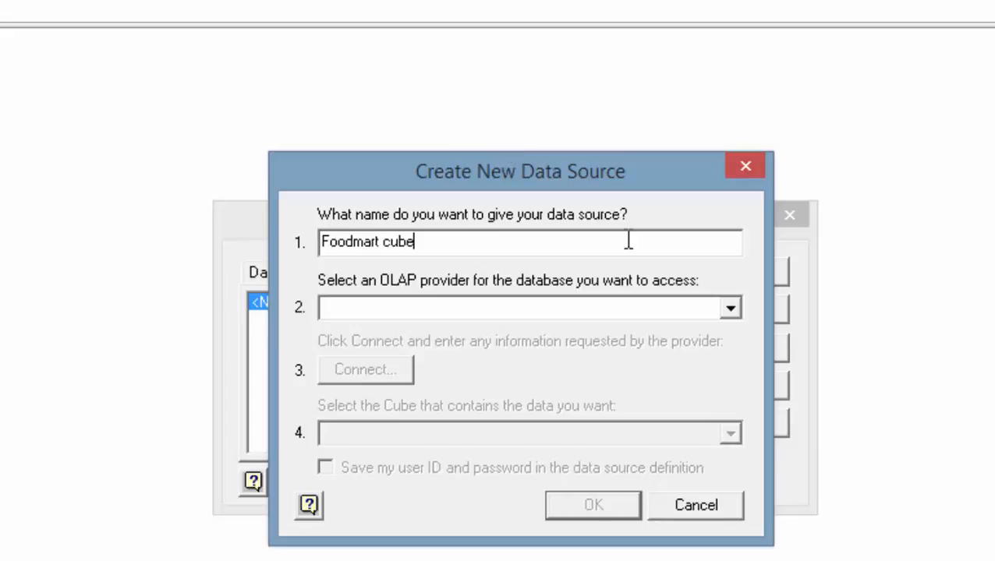
pyautogui.click(730, 310)
pyautogui.click(512, 349)
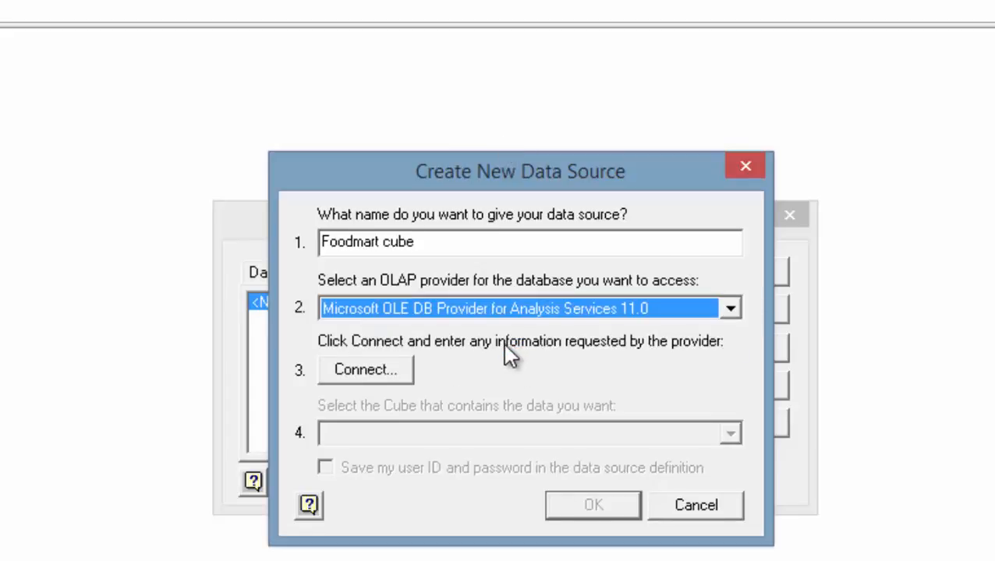
# Step: Connect the Foodmart cube data source to the Foodmart.cub cube file on the Desktop and save the source with Foodmart Cube selected
pyautogui.click(365, 370)
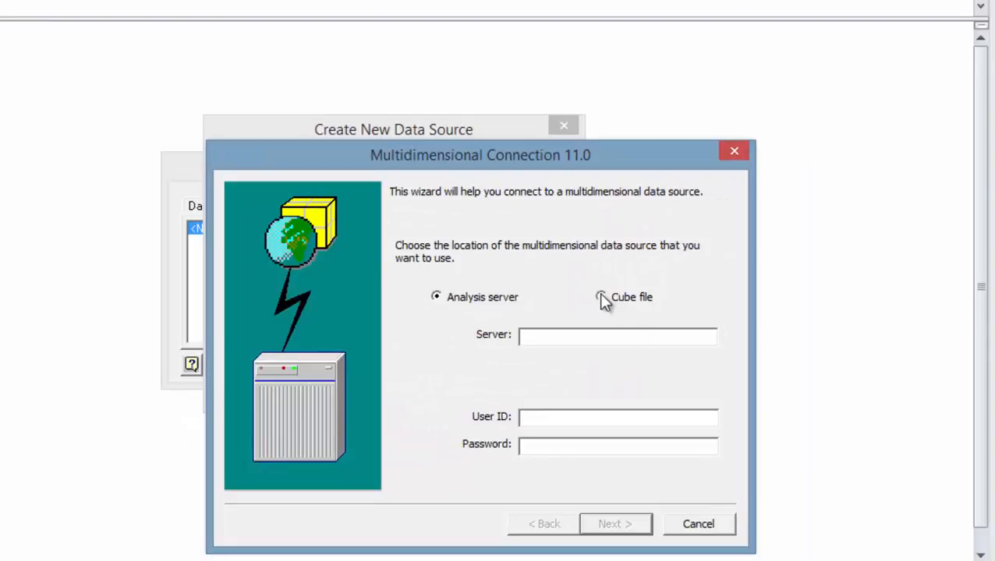
pyautogui.click(599, 297)
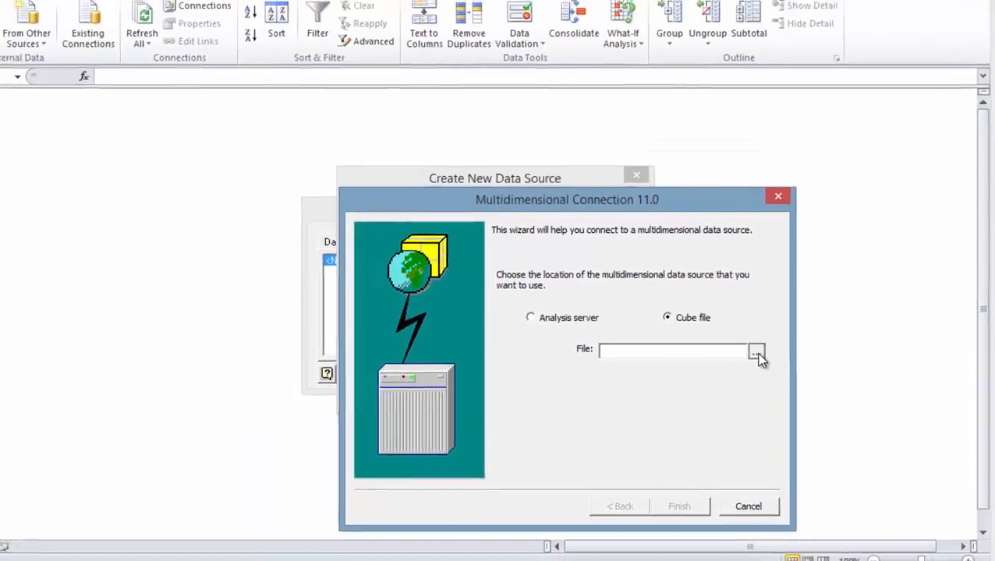
pyautogui.click(707, 336)
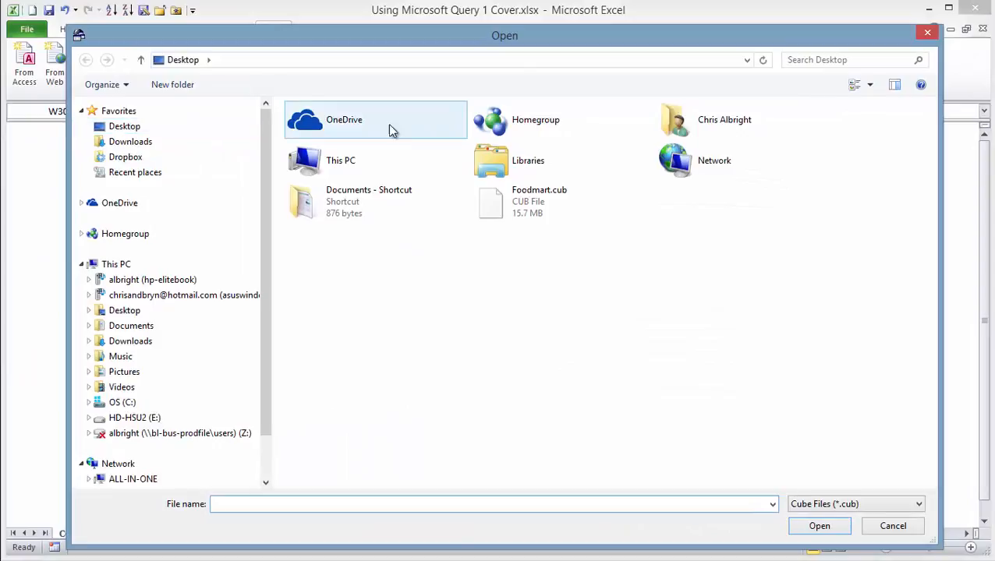
pyautogui.click(529, 211)
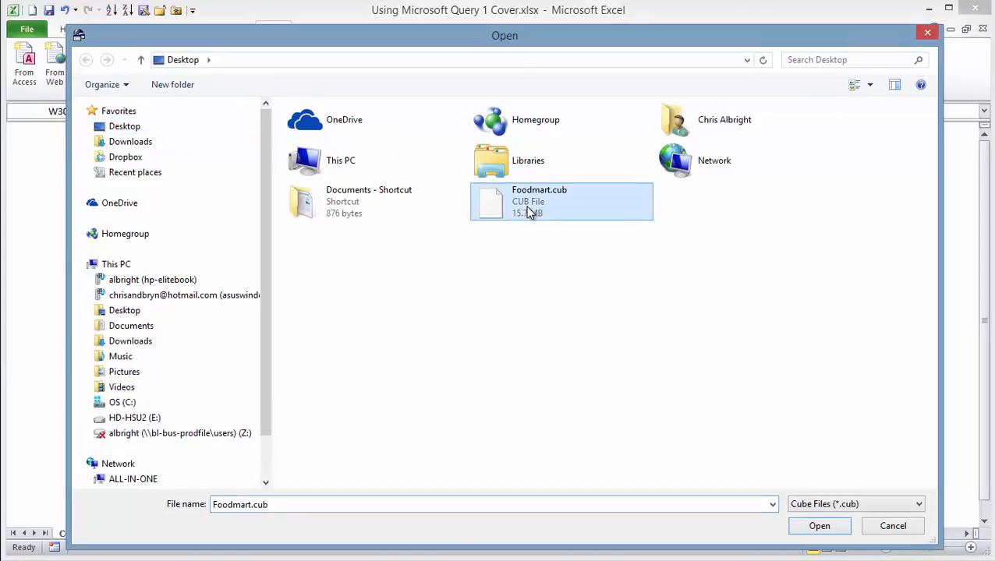
pyautogui.click(820, 526)
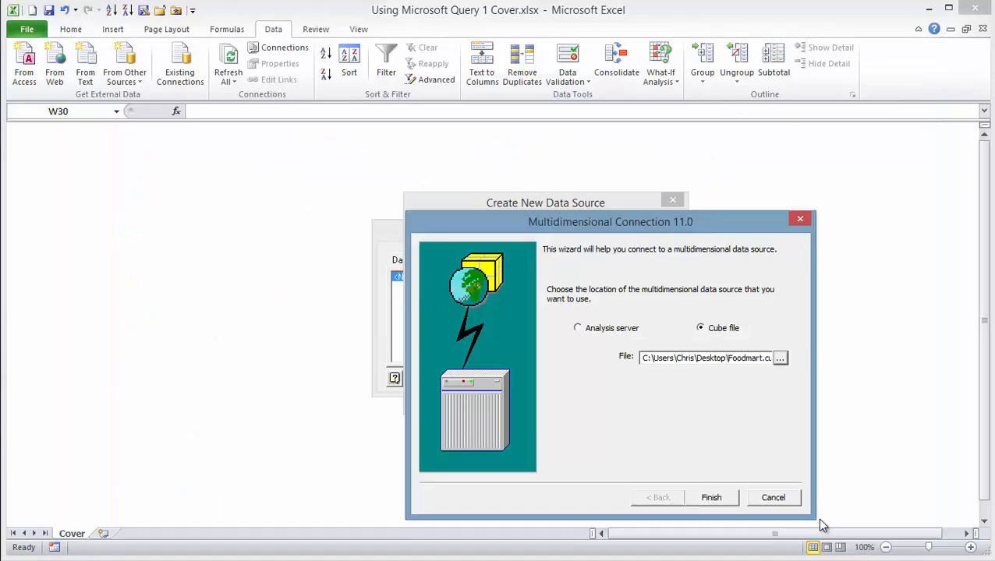
pyautogui.click(711, 497)
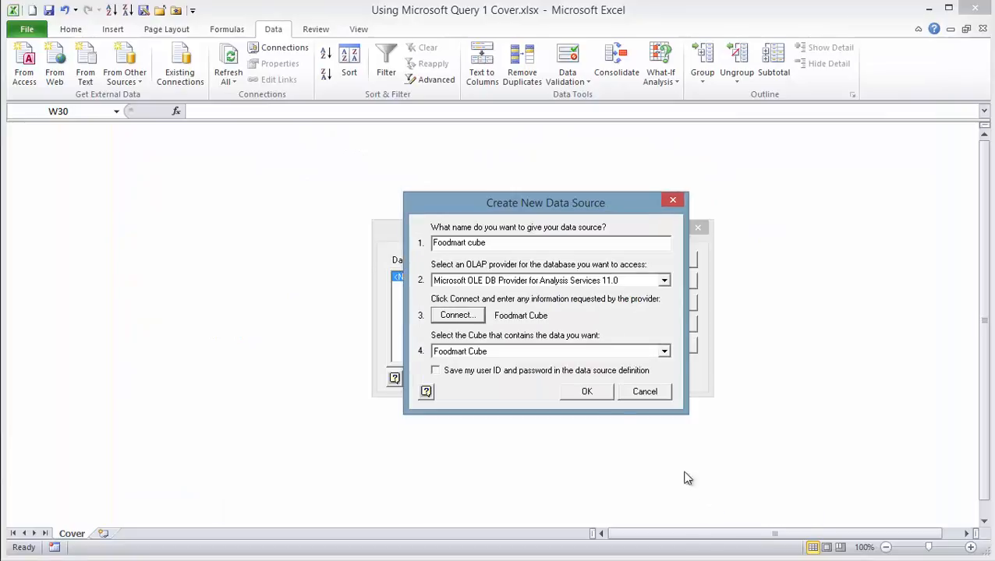
pyautogui.click(587, 393)
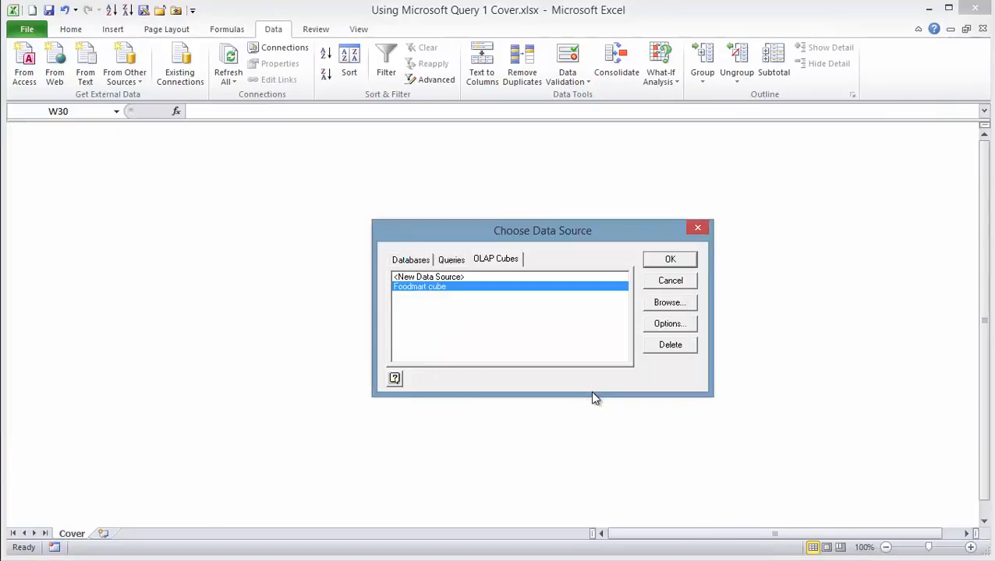
# Step: Open the Foodmart cube source to view its data import options, and cancel the import
pyautogui.click(671, 260)
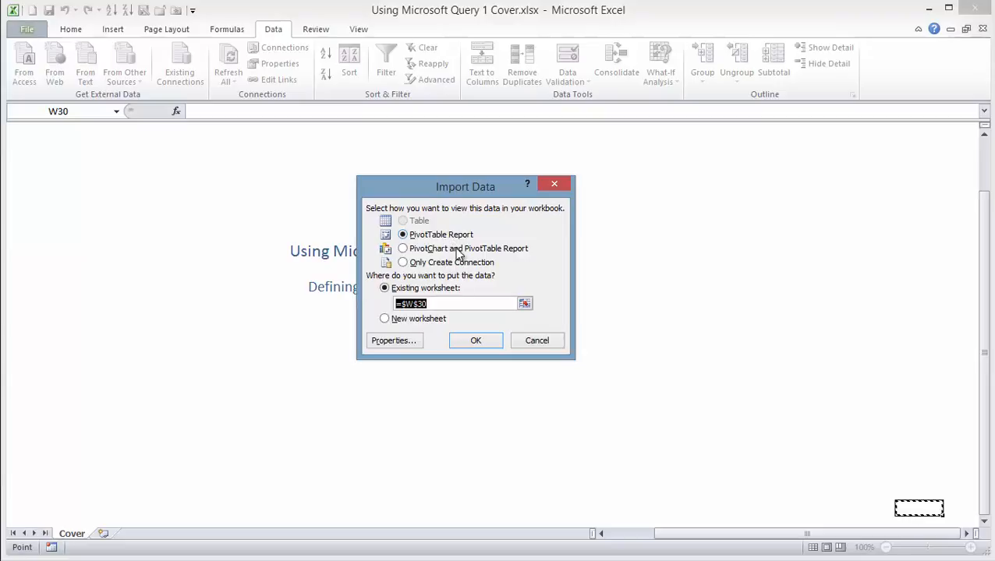
pyautogui.click(537, 343)
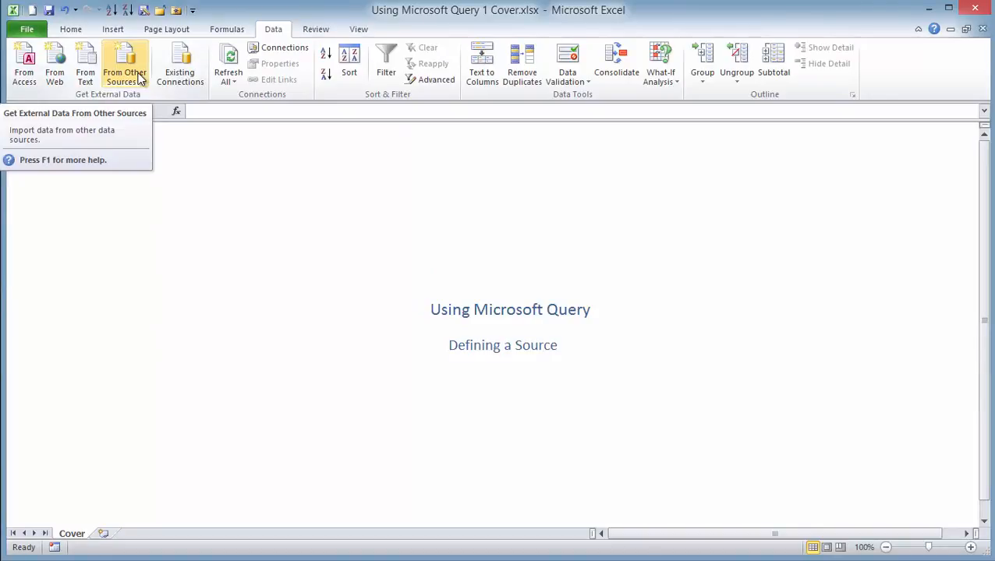
# Step: Start a new Microsoft Query data import and select the Northwind Access database source
pyautogui.click(124, 74)
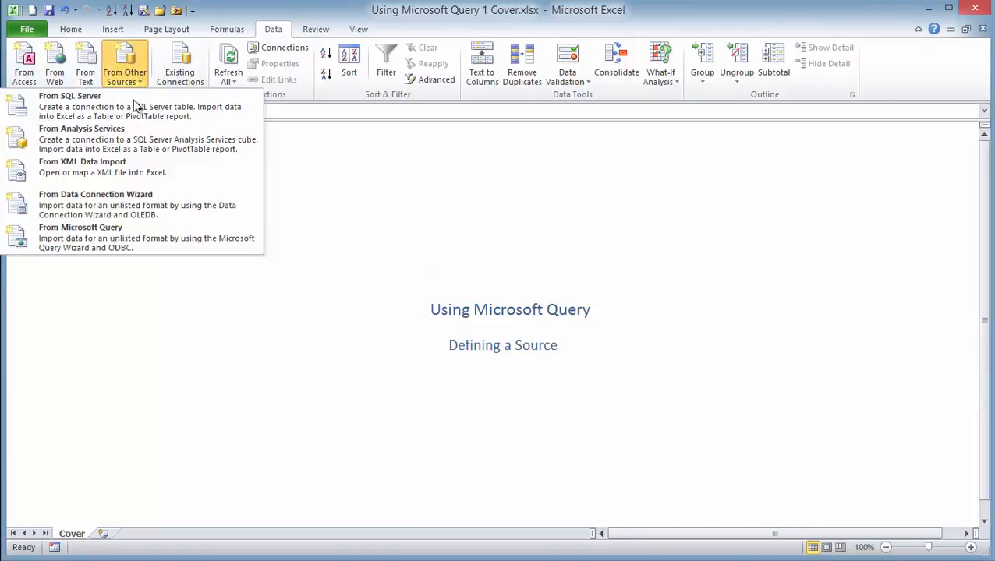
pyautogui.click(89, 240)
pyautogui.click(427, 330)
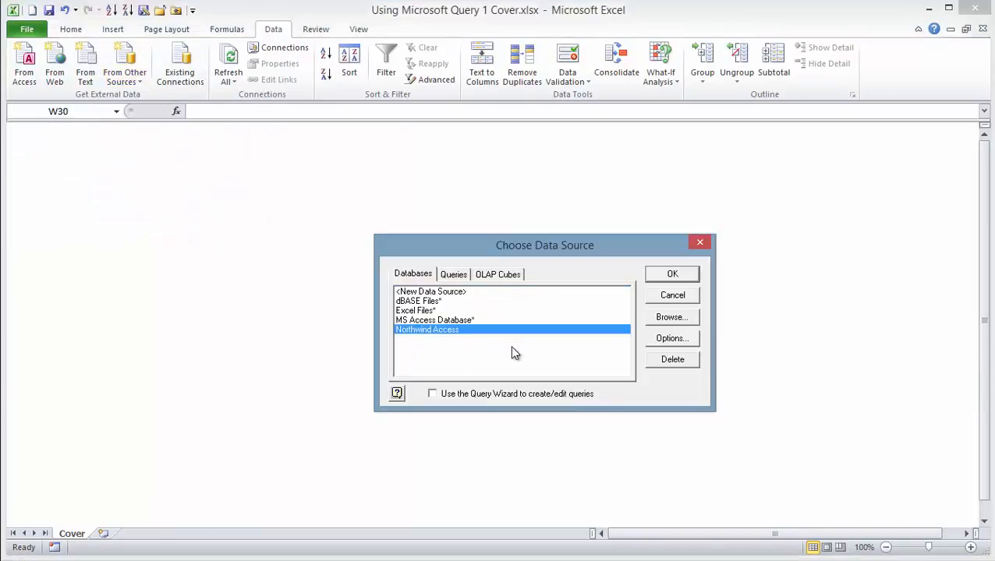